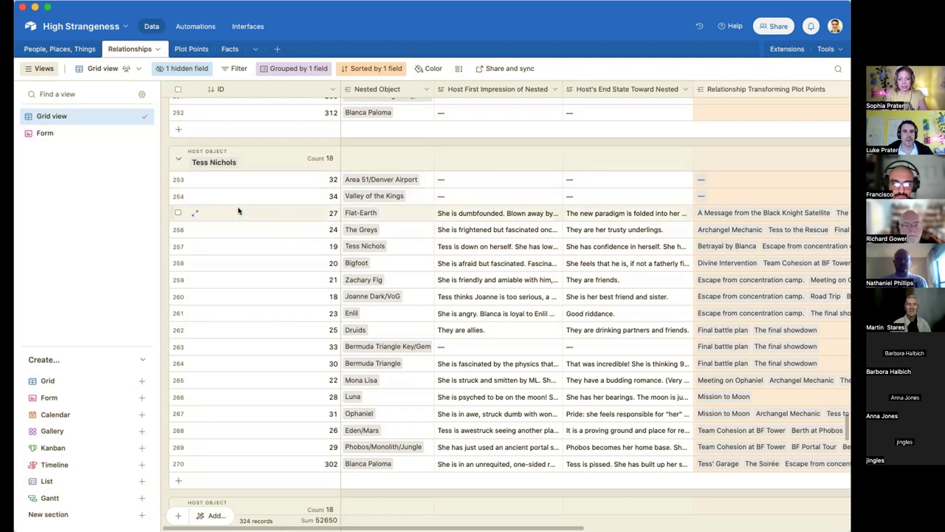
click(60, 49)
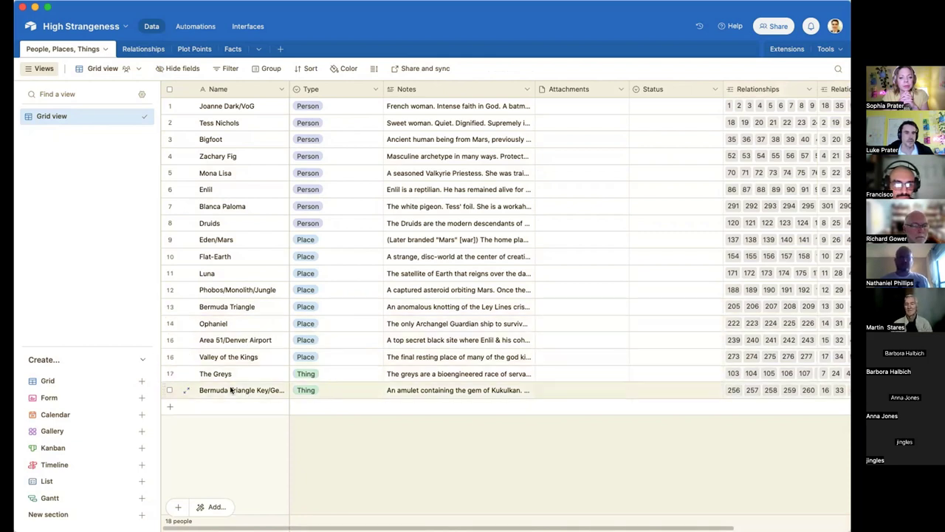
click(136, 49)
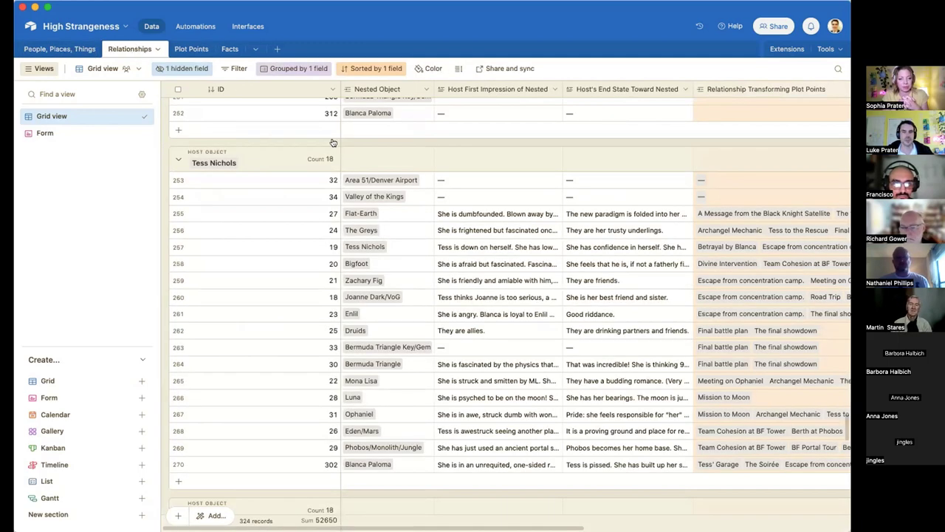
scroll(410, 184, up, 1)
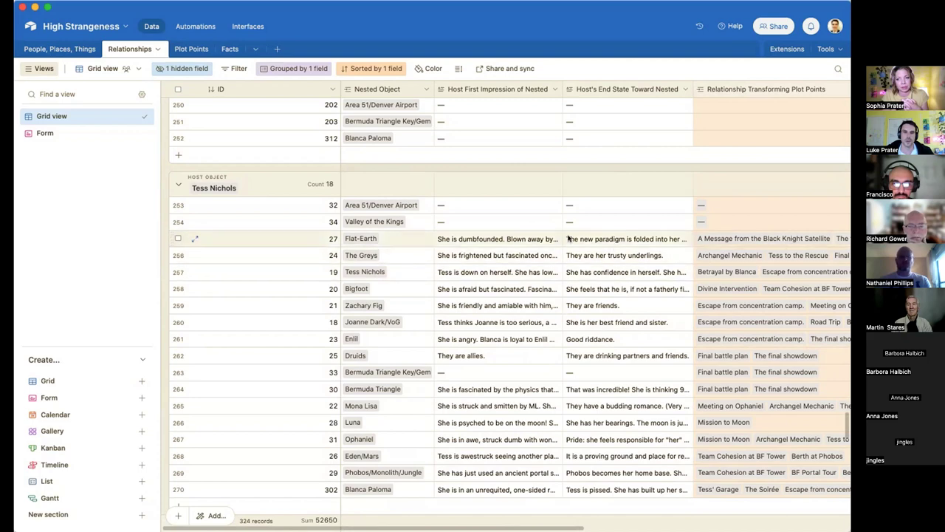
scroll(543, 281, right, 2)
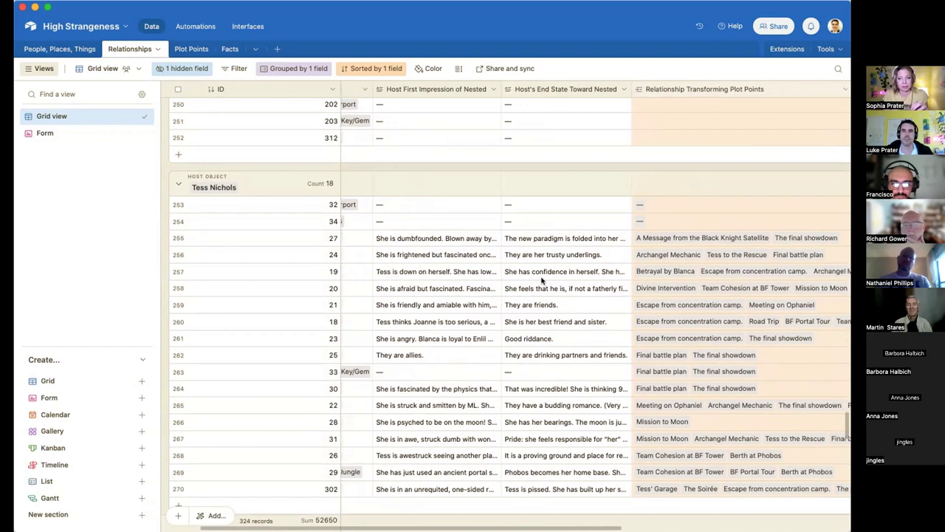
scroll(543, 280, right, 2)
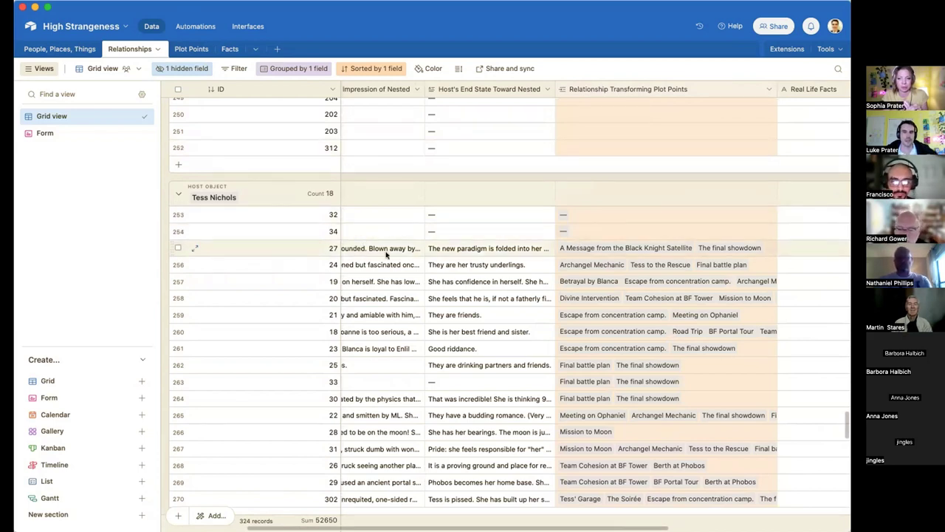
scroll(385, 252, left, 5)
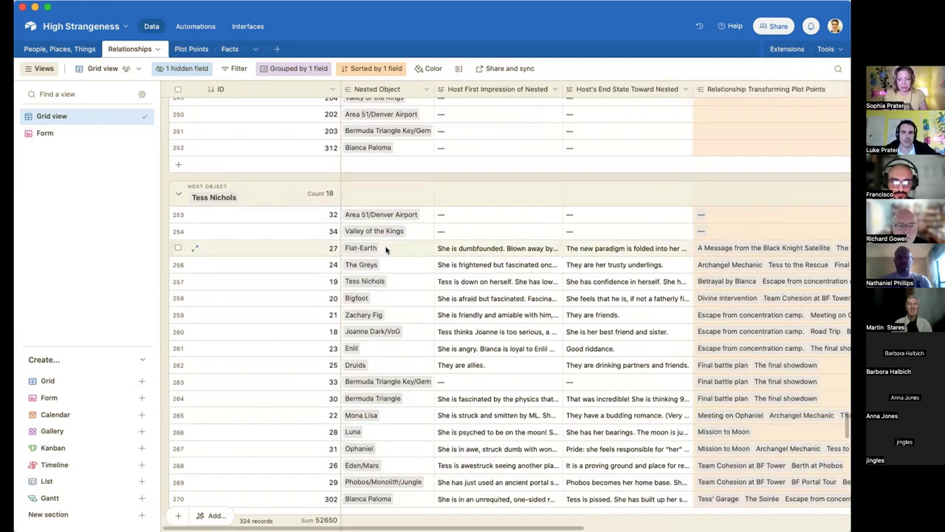
scroll(436, 256, right, 4)
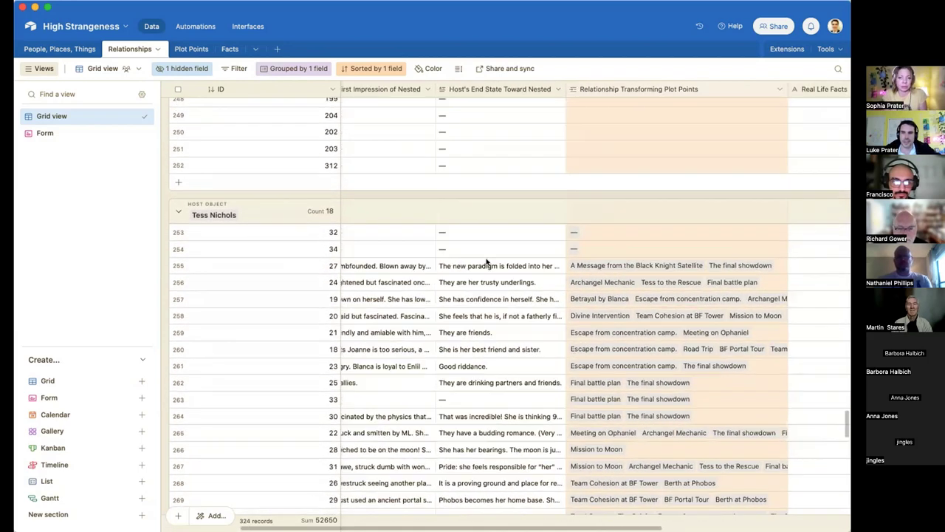
scroll(487, 261, down, 1)
scroll(591, 258, right, 2)
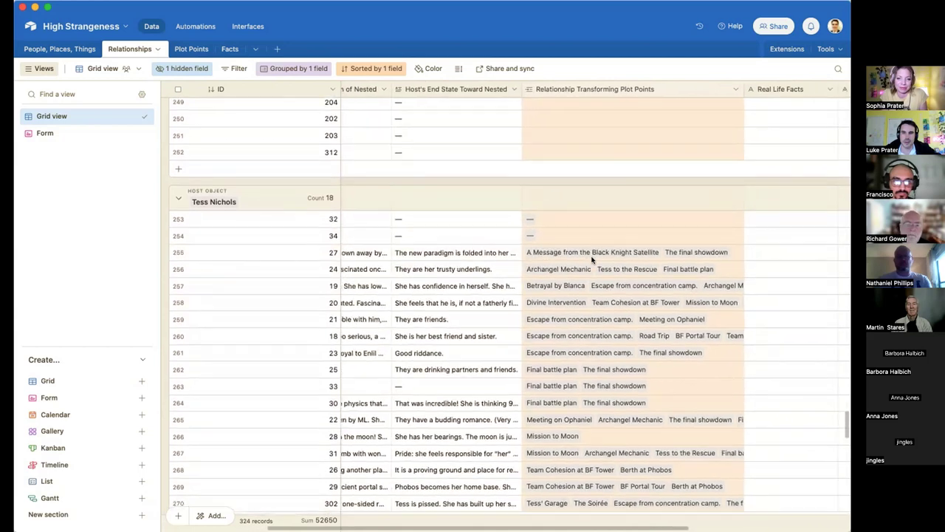
scroll(592, 258, down, 1)
scroll(591, 259, right, 3)
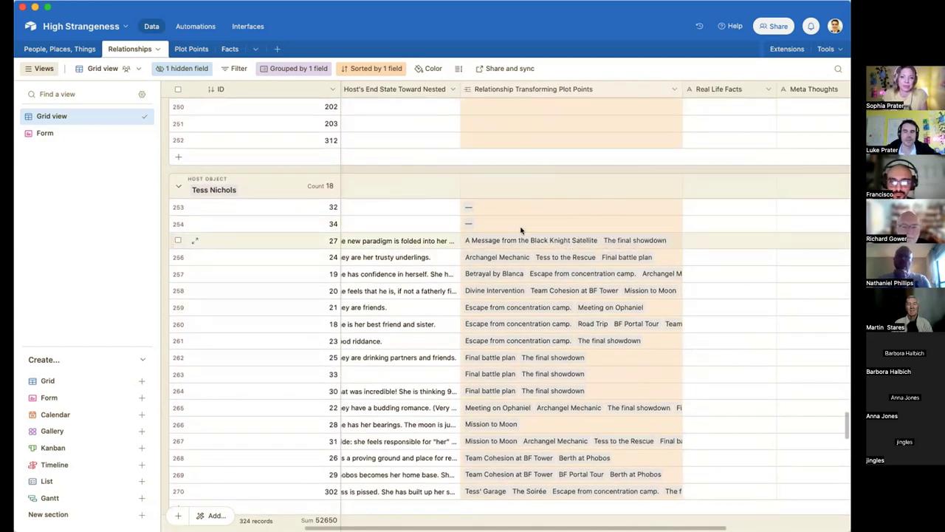
scroll(521, 230, down, 1)
scroll(520, 231, left, 3)
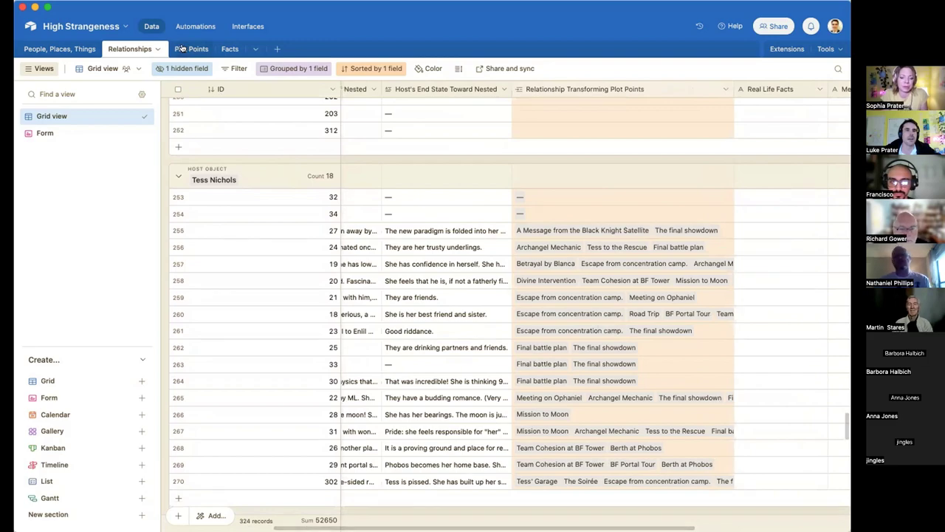
click(182, 48)
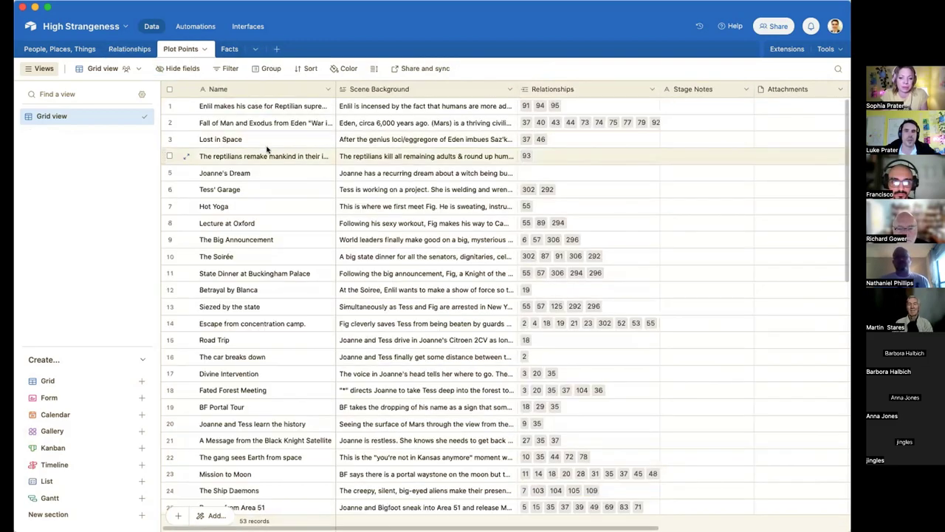
scroll(267, 150, down, 15)
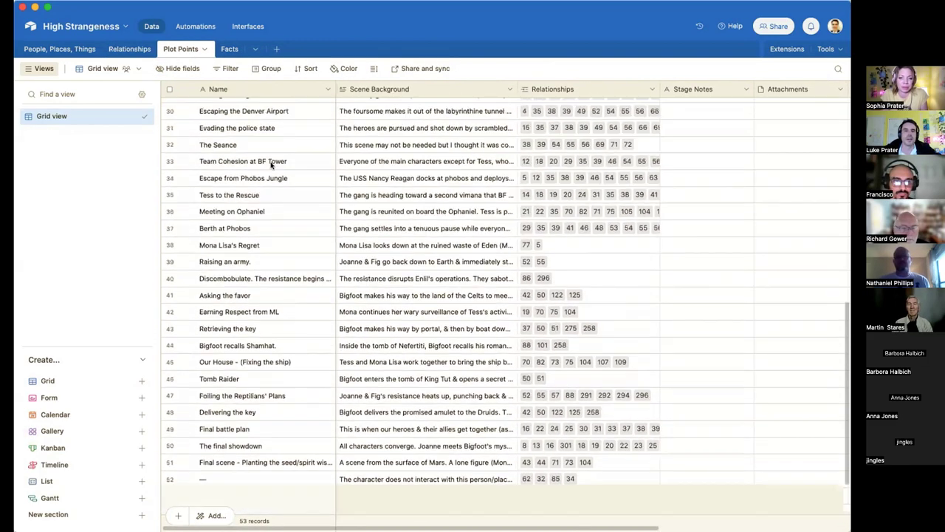
scroll(270, 166, up, 15)
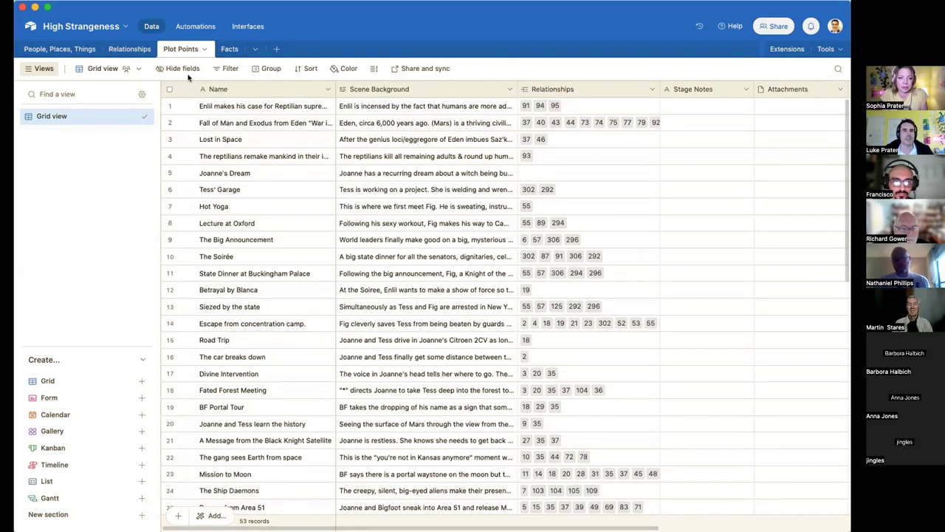
click(129, 50)
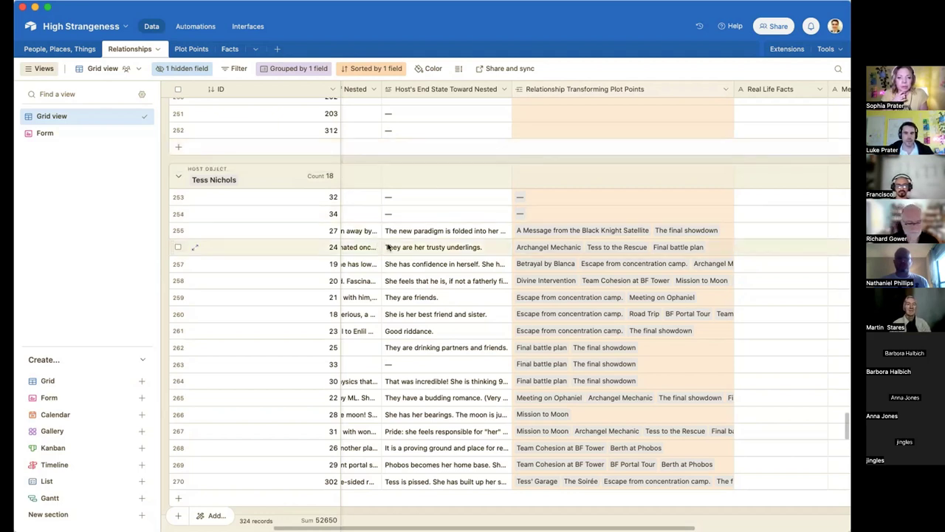
scroll(464, 241, left, 1)
scroll(463, 242, left, 5)
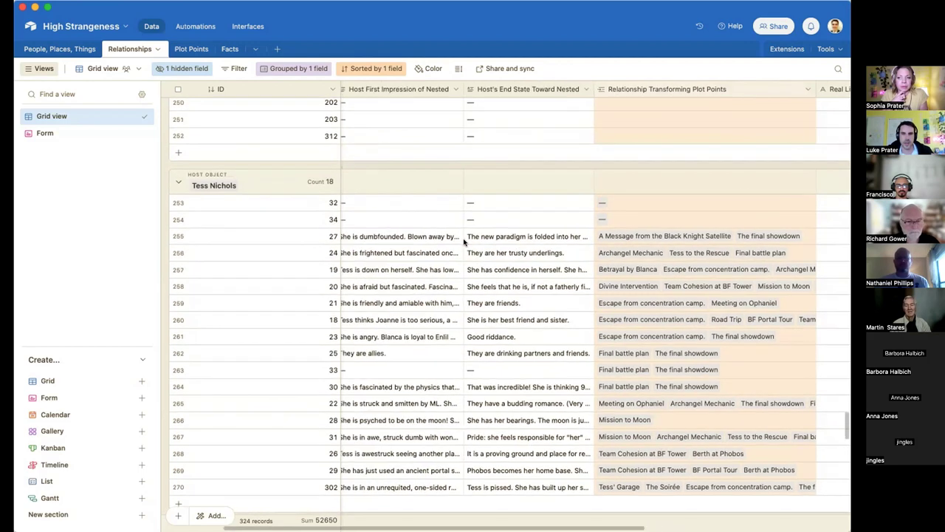
scroll(464, 242, down, 3)
scroll(464, 241, left, 2)
scroll(464, 241, down, 2)
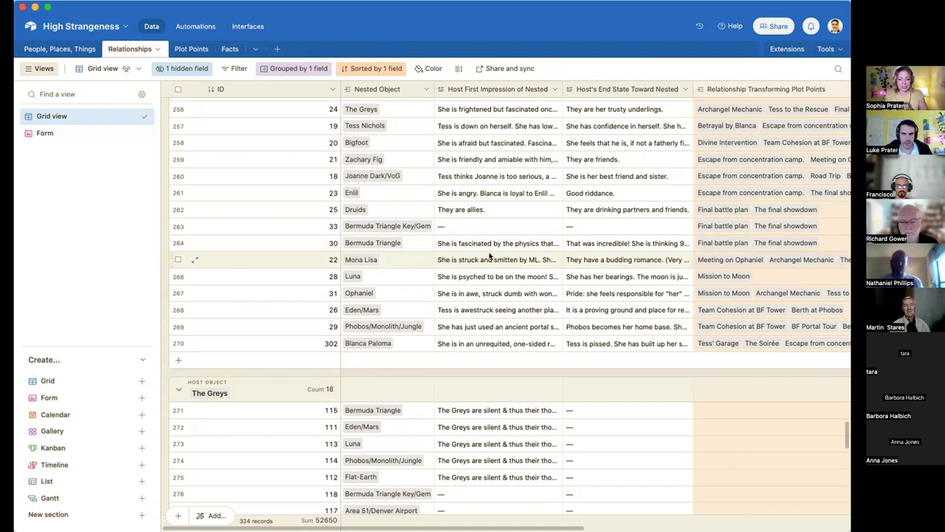
scroll(489, 255, up, 4)
scroll(489, 255, up, 15)
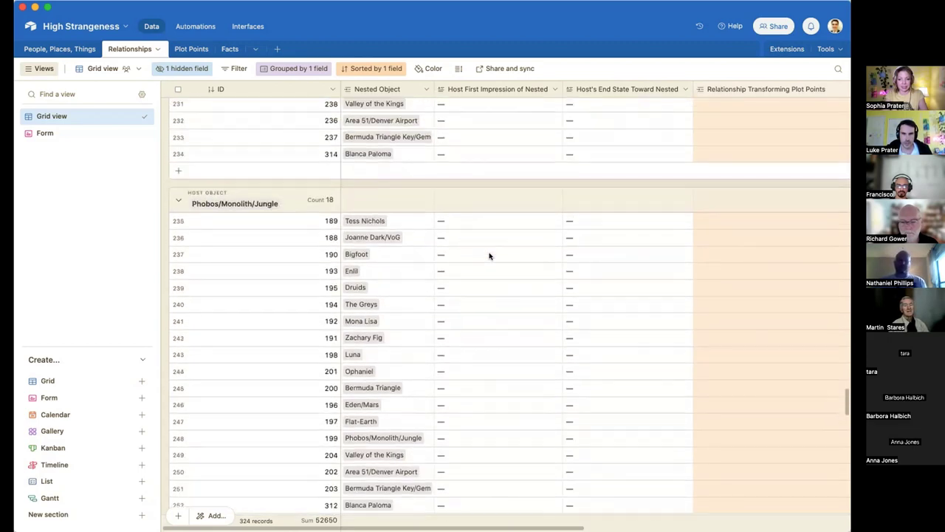
scroll(489, 255, up, 5)
scroll(489, 256, down, 20)
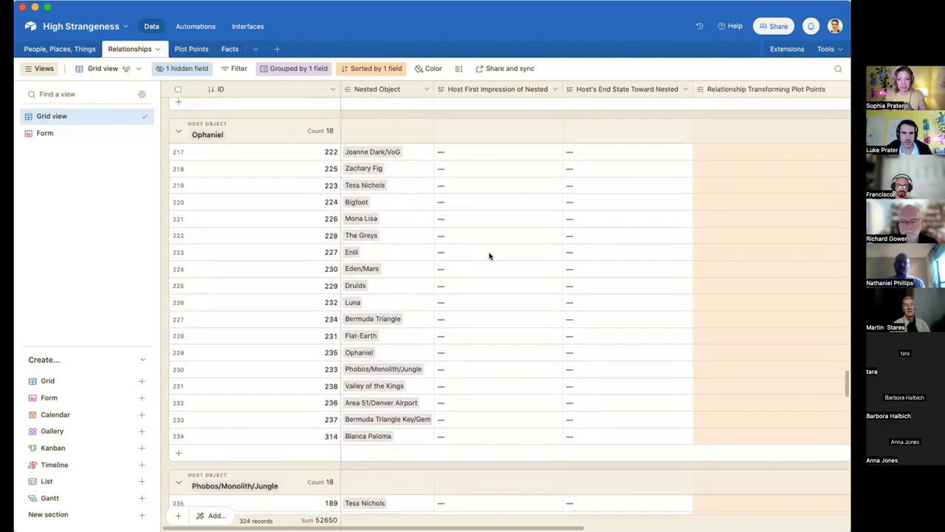
scroll(489, 256, down, 15)
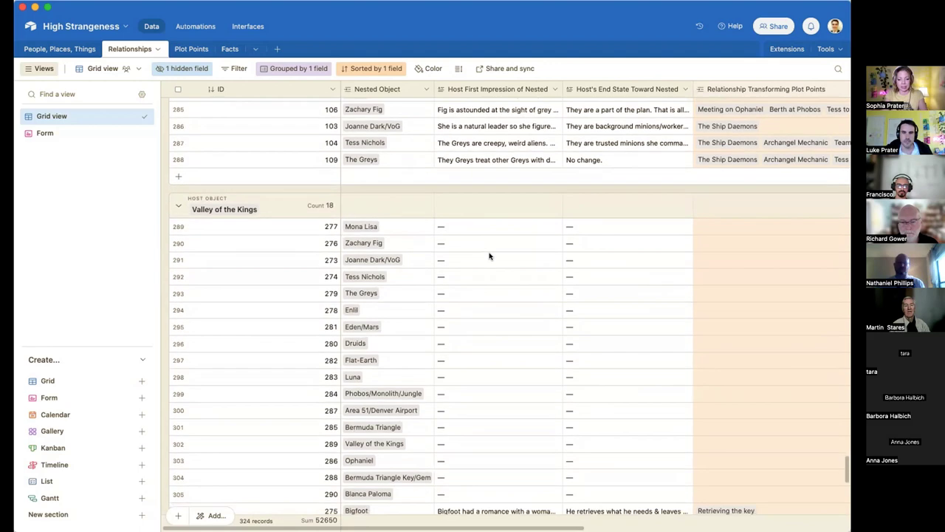
scroll(489, 255, down, 5)
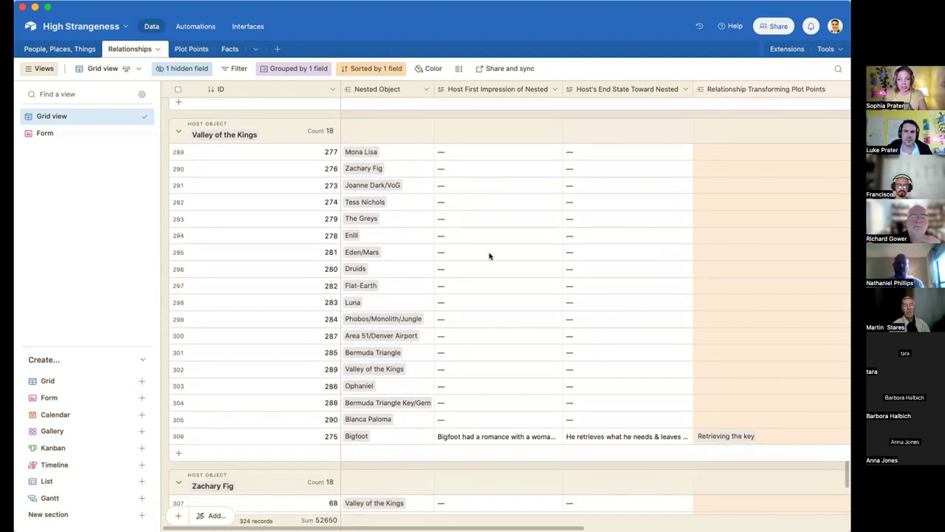
scroll(490, 255, down, 14)
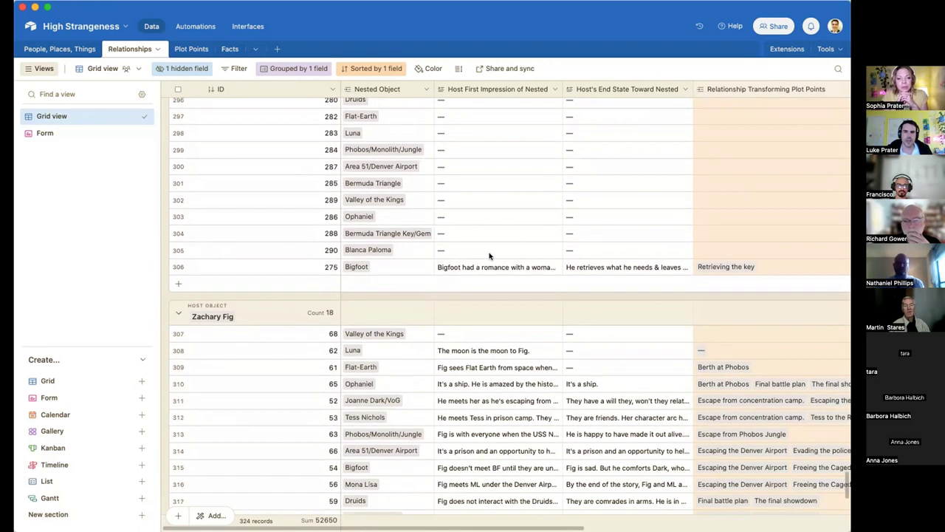
scroll(490, 256, up, 20)
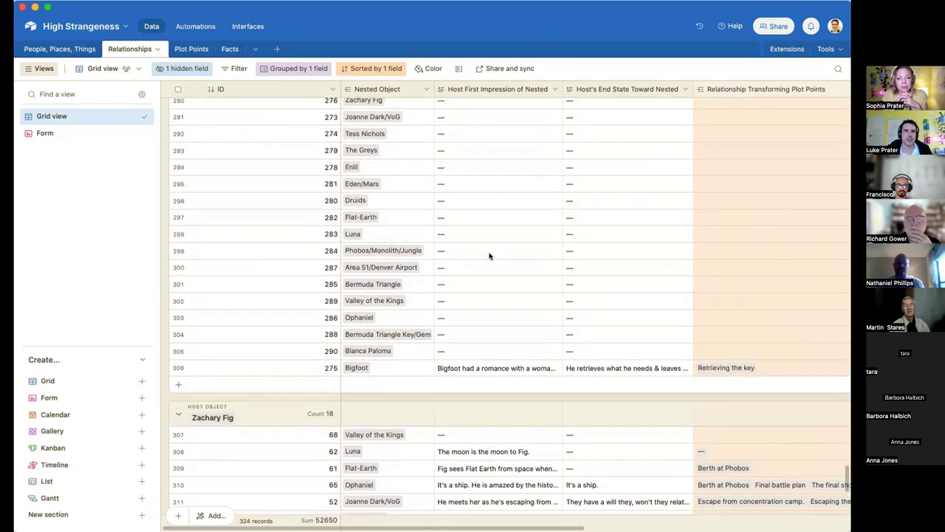
scroll(490, 256, up, 20)
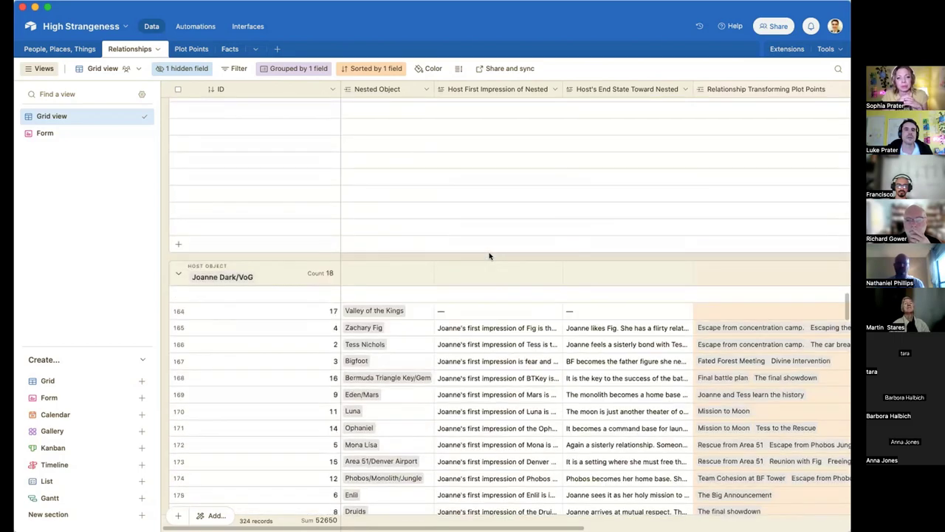
scroll(489, 256, up, 20)
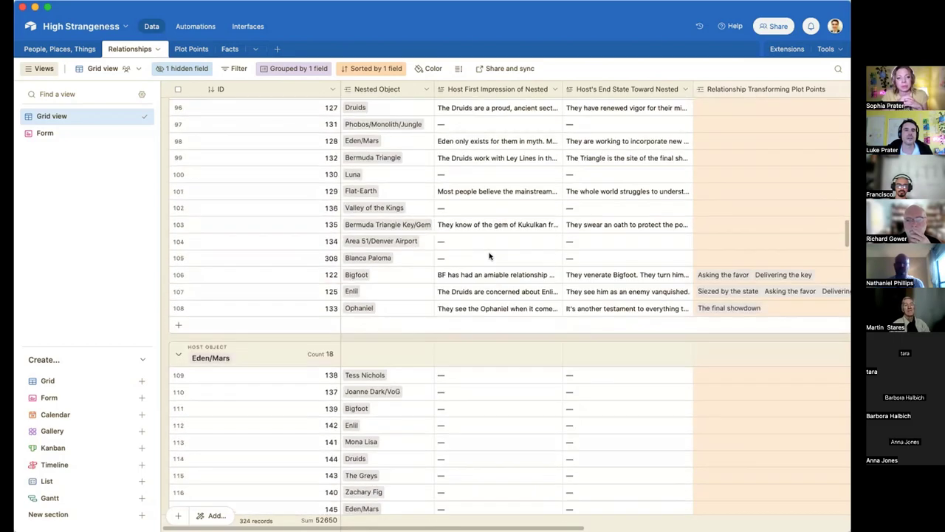
scroll(490, 255, up, 5)
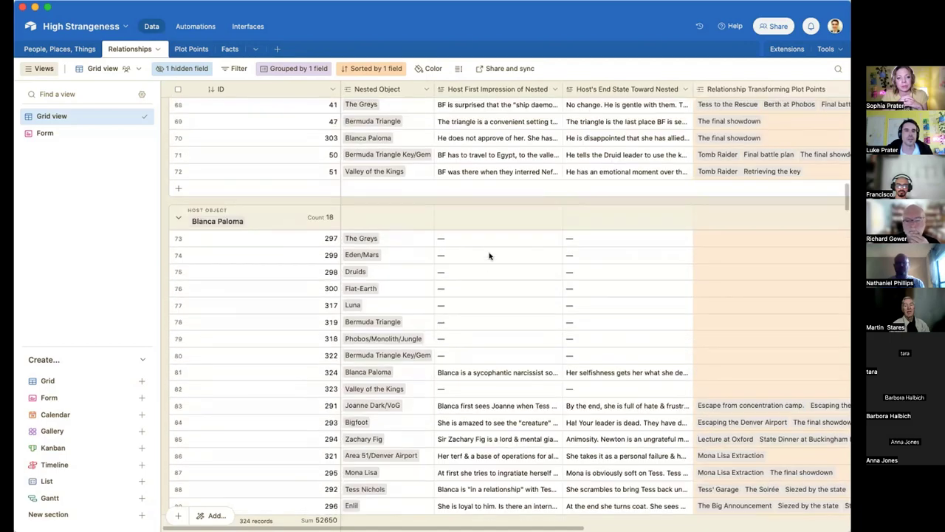
scroll(490, 256, down, 4)
scroll(490, 256, down, 1)
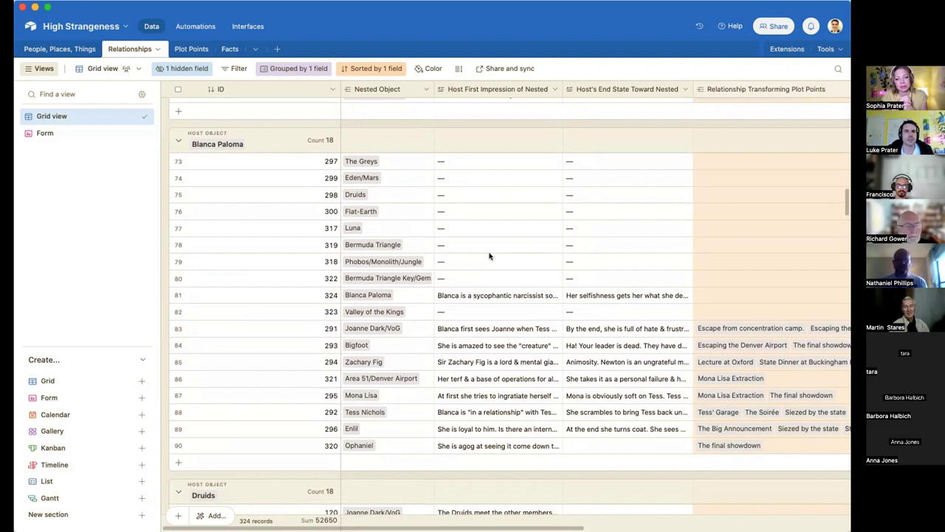
scroll(489, 256, down, 1)
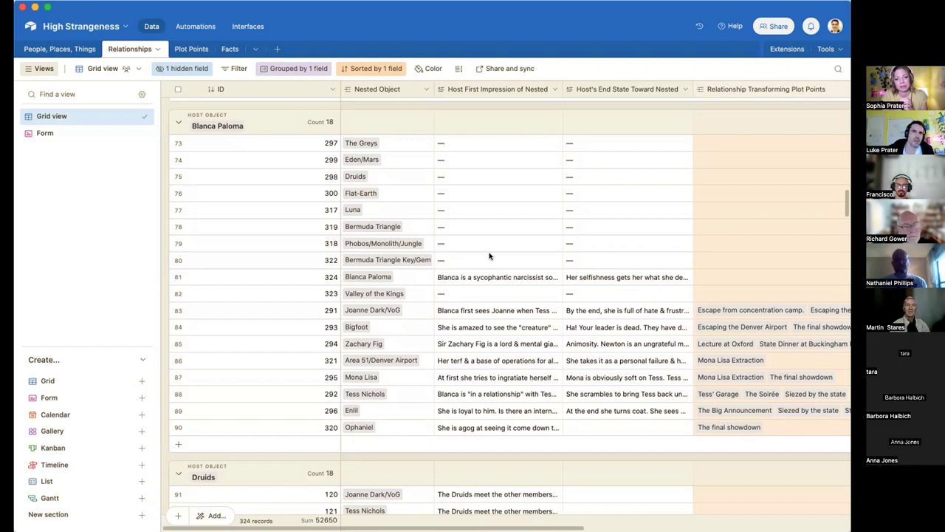
click(231, 49)
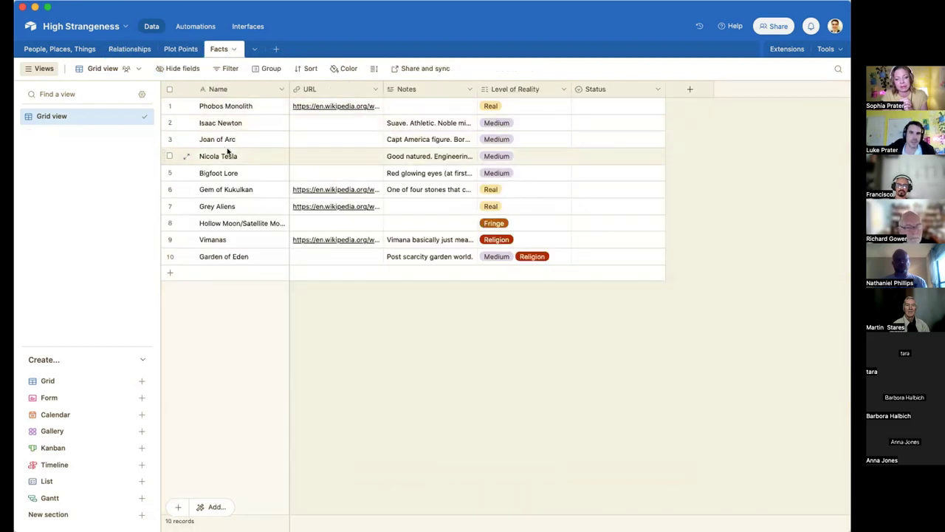
click(130, 48)
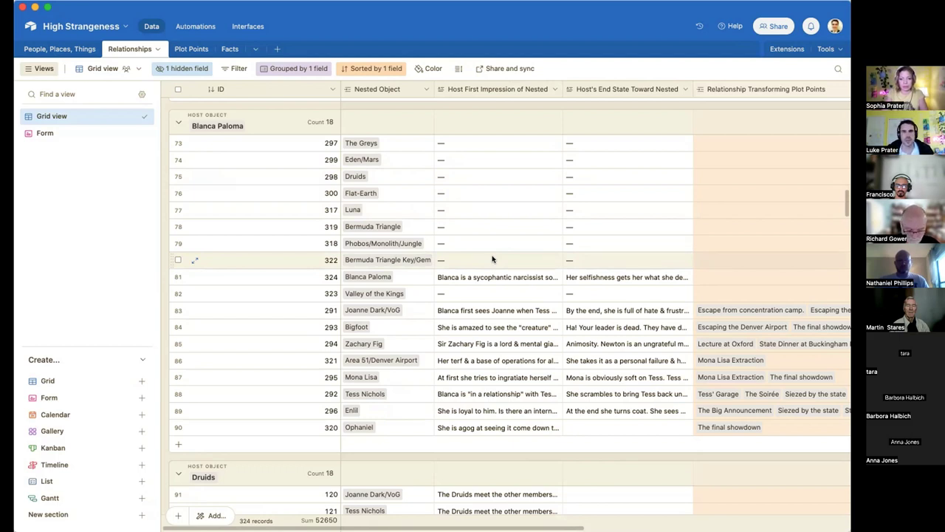
Show the Plot Points table and scroll through its 53 scenes and back to the top
click(189, 49)
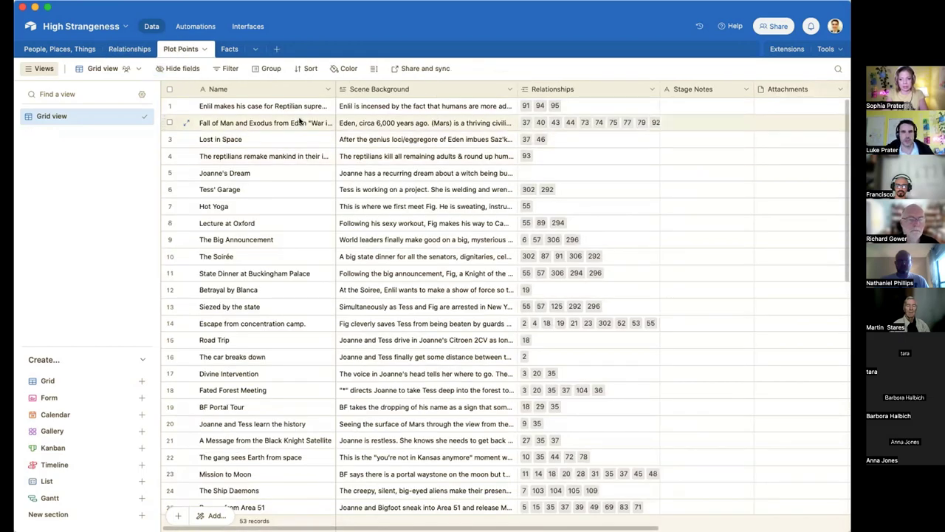
scroll(299, 120, down, 8)
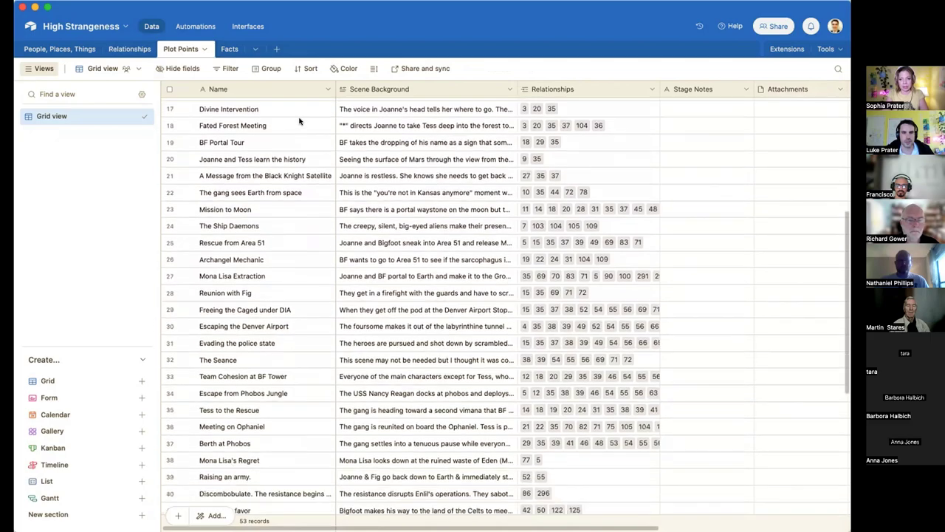
scroll(299, 120, down, 8)
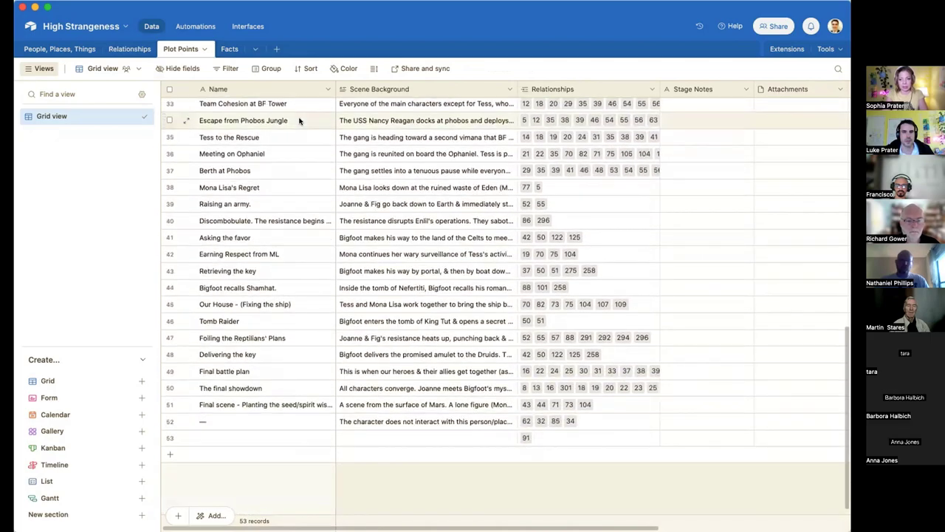
scroll(299, 121, up, 10)
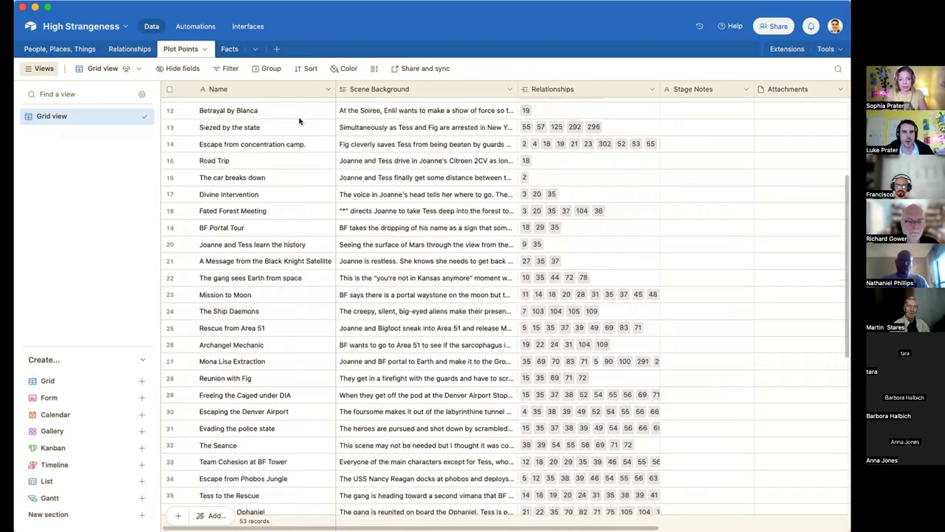
scroll(299, 120, up, 5)
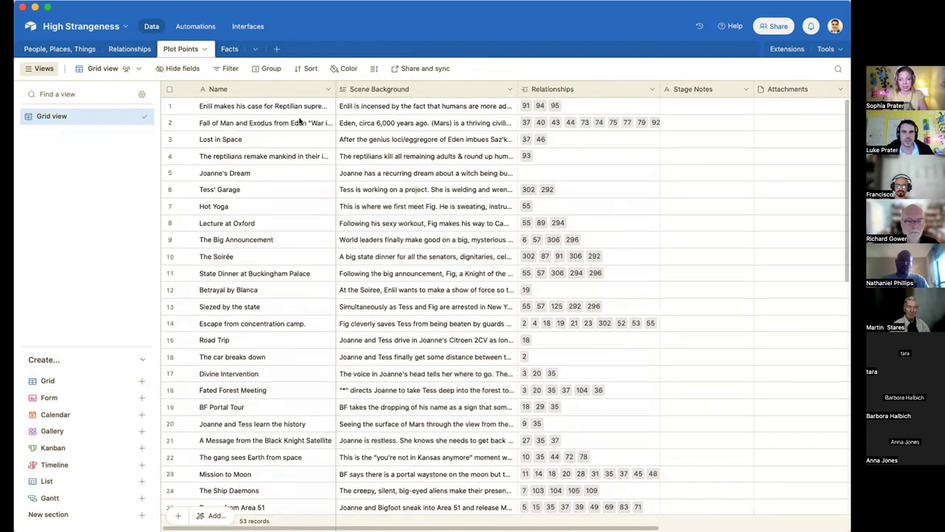